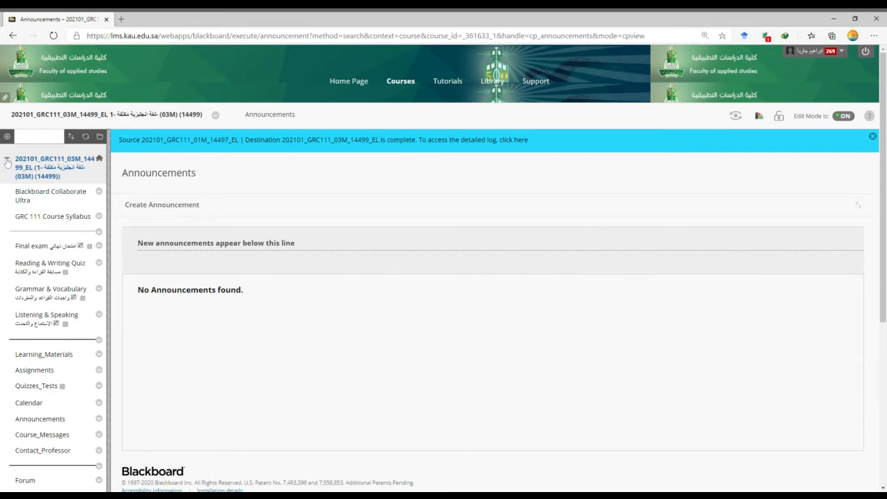
Open the course's Users page from the Users and Groups section of course management.
click(7, 160)
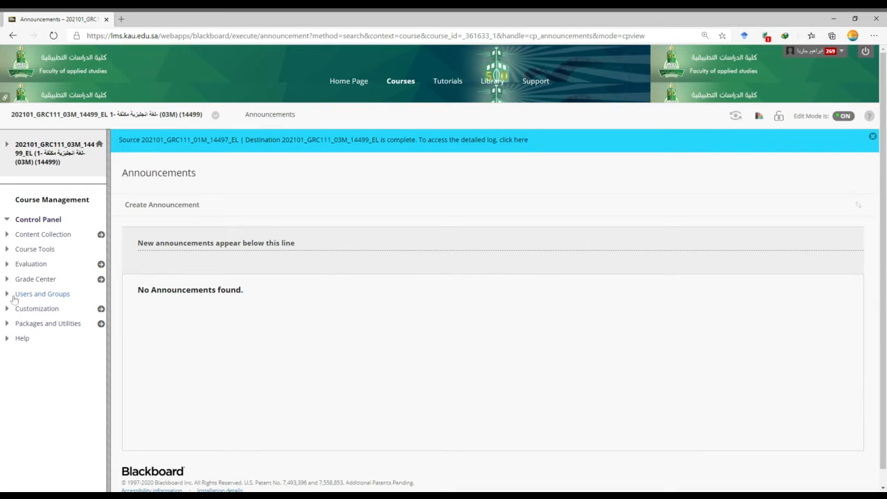
drag(14, 199, 89, 201)
click(36, 295)
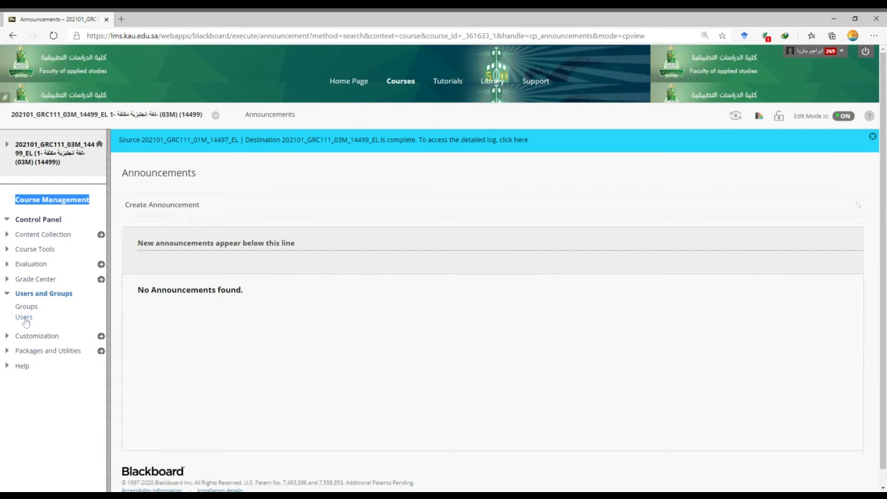
click(24, 319)
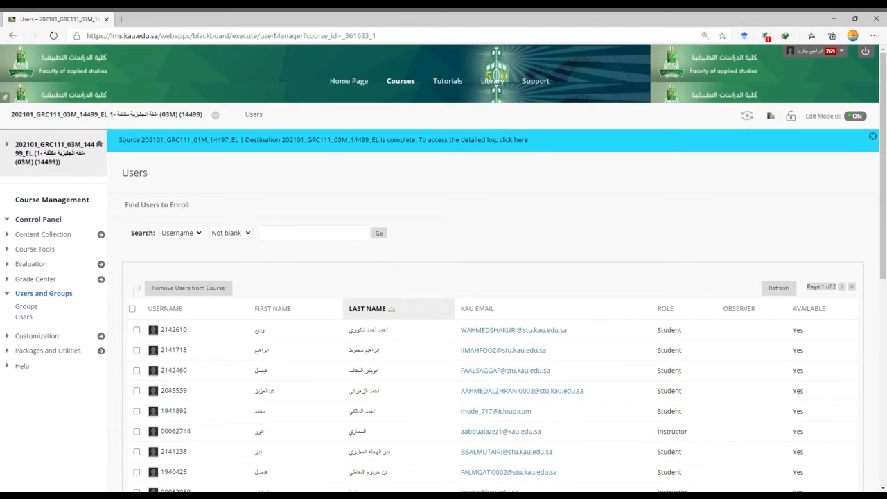
click(281, 234)
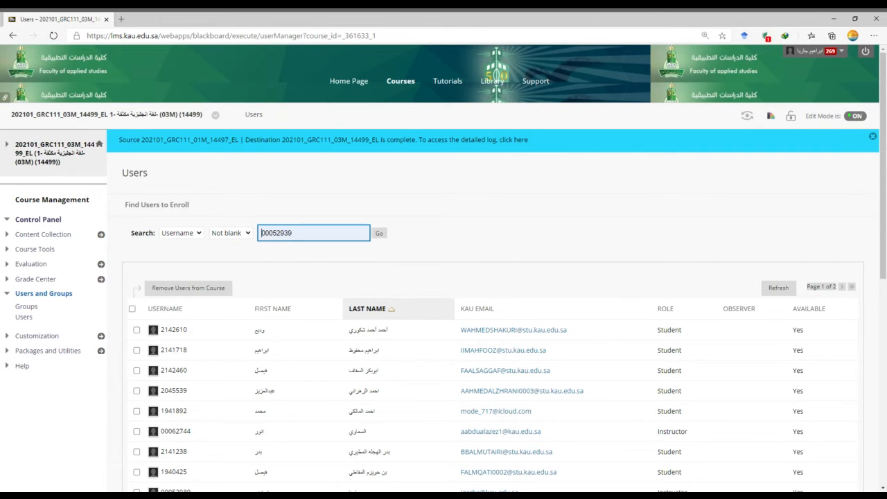
click(271, 252)
click(248, 235)
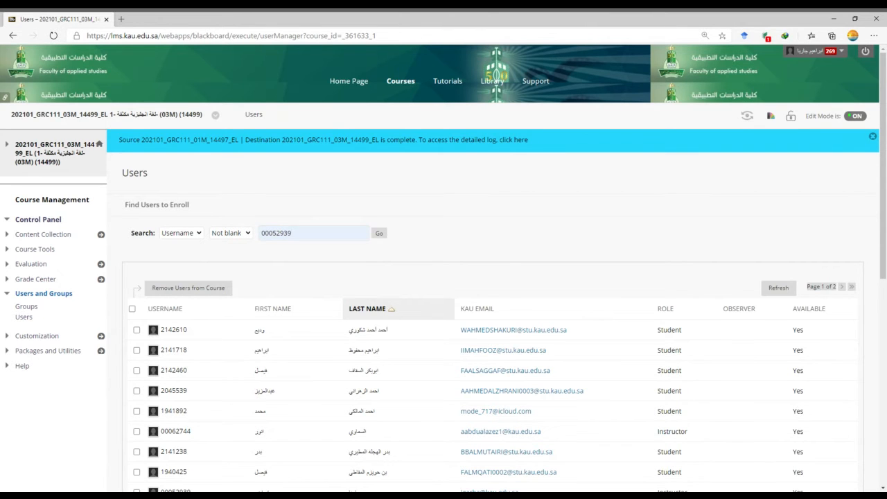
click(292, 233)
key(ctrl+a)
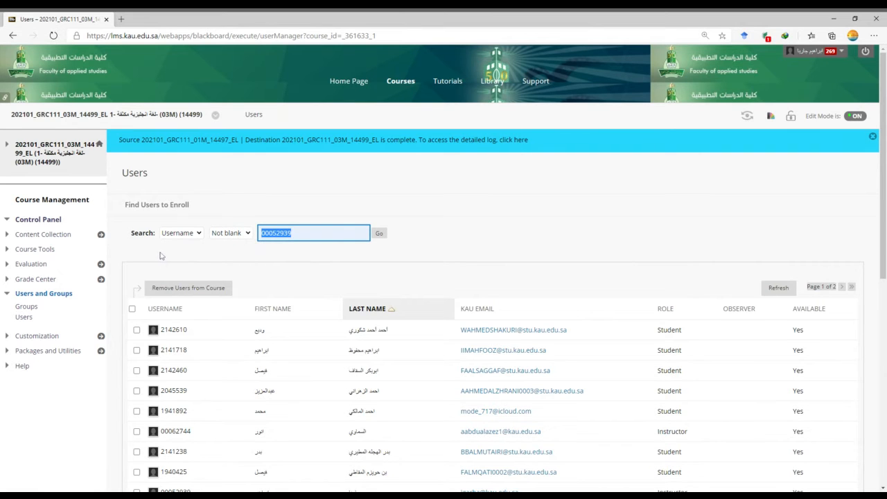
Fill in the Find Users to Enroll form with the user's username and the Instructor role, add the matching preview user, and cancel the enrollment.
click(158, 208)
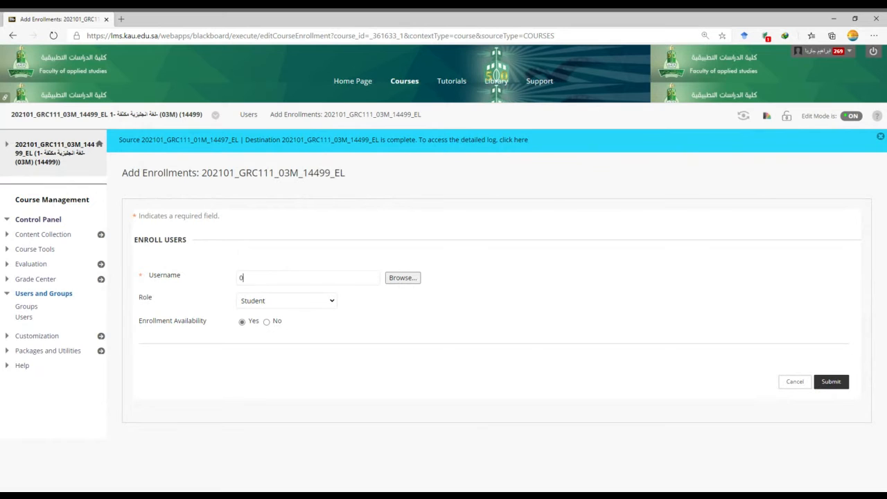
text(2939)
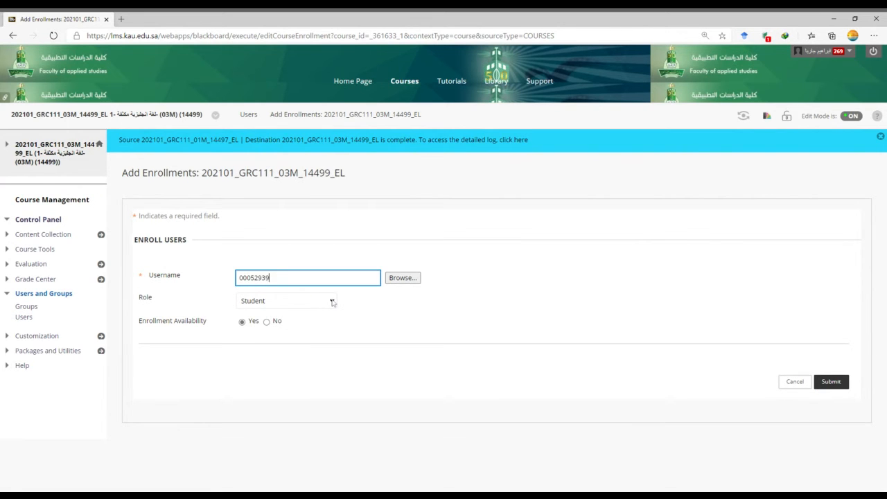
click(333, 302)
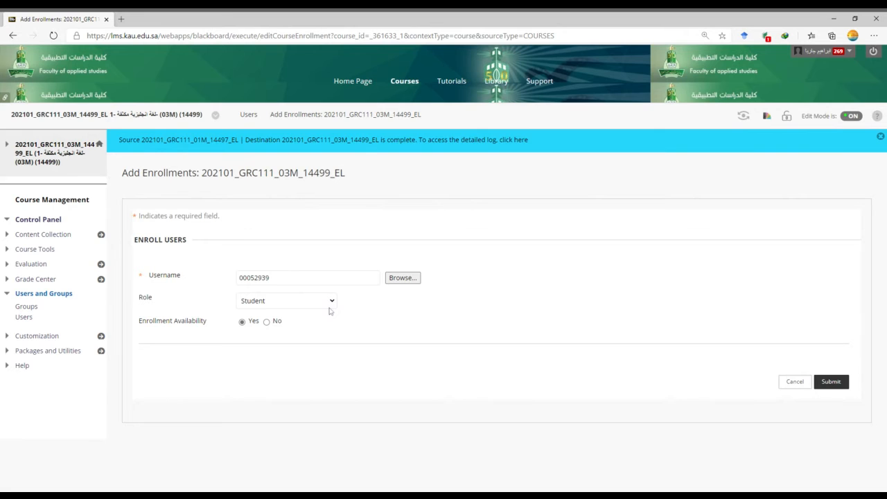
click(329, 312)
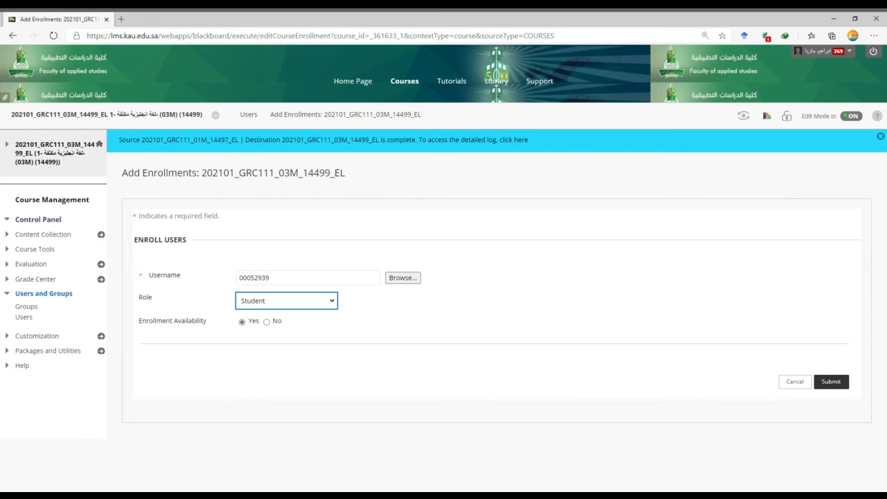
click(277, 345)
click(409, 280)
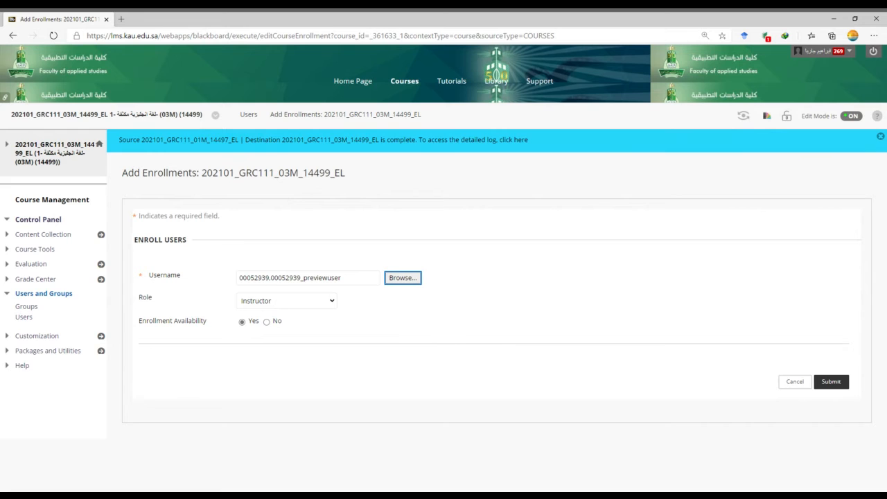
click(795, 382)
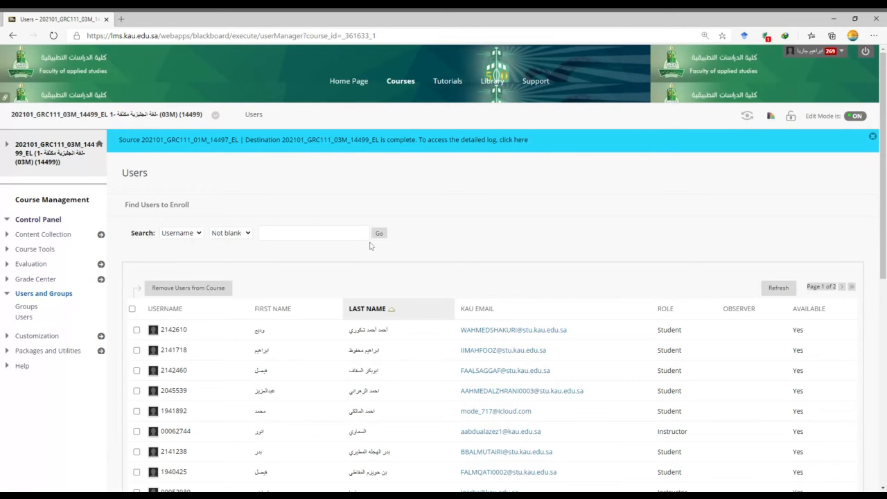
Open the course's Blackboard Collaborate Ultra sessions list.
click(43, 294)
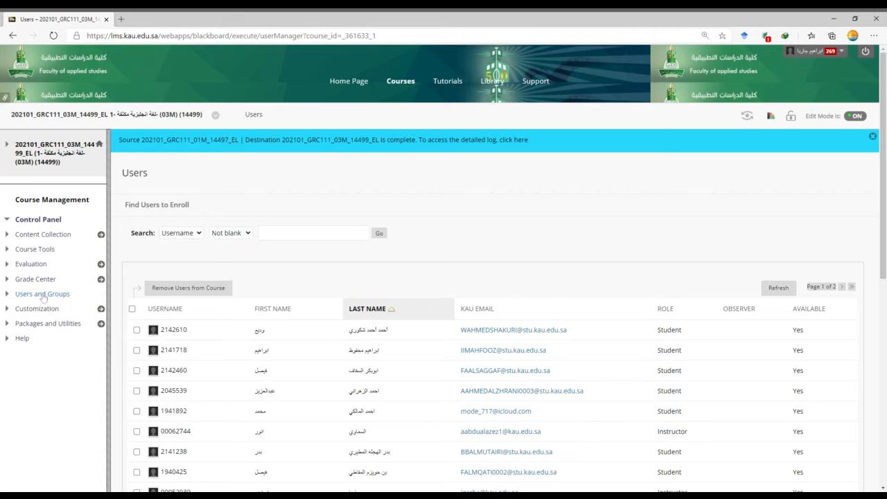
click(4, 147)
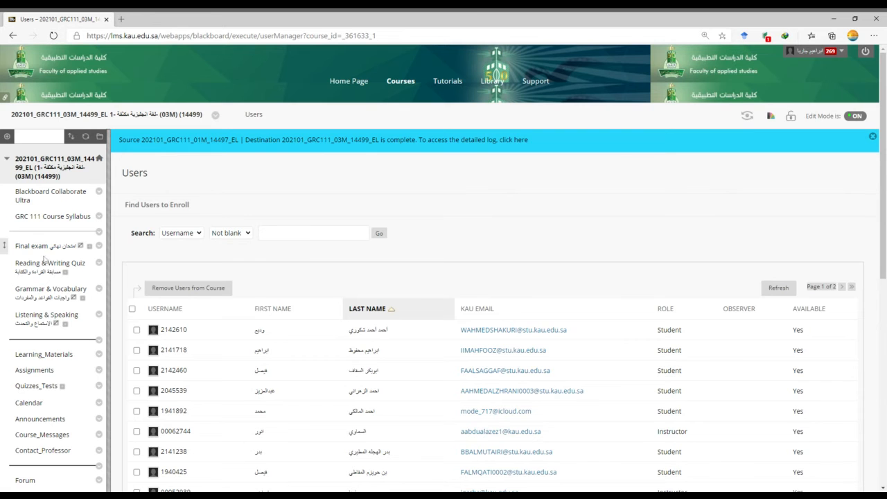
scroll(47, 263, down, 2)
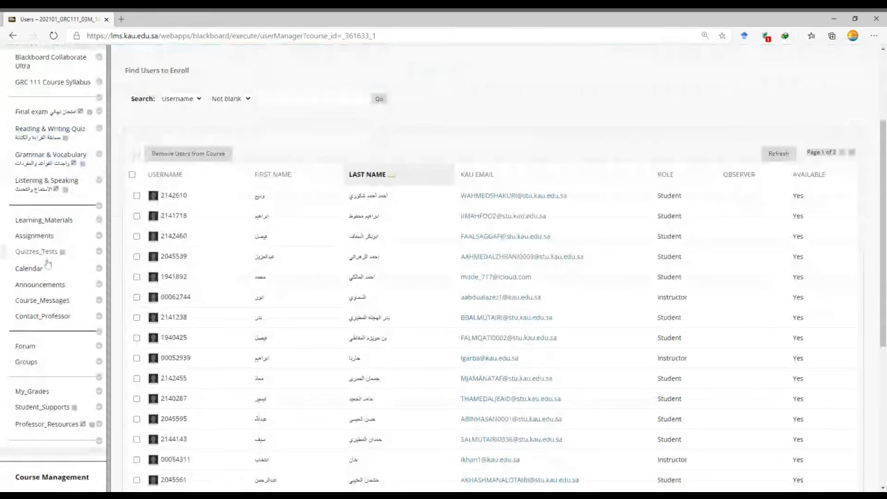
scroll(47, 264, up, 1)
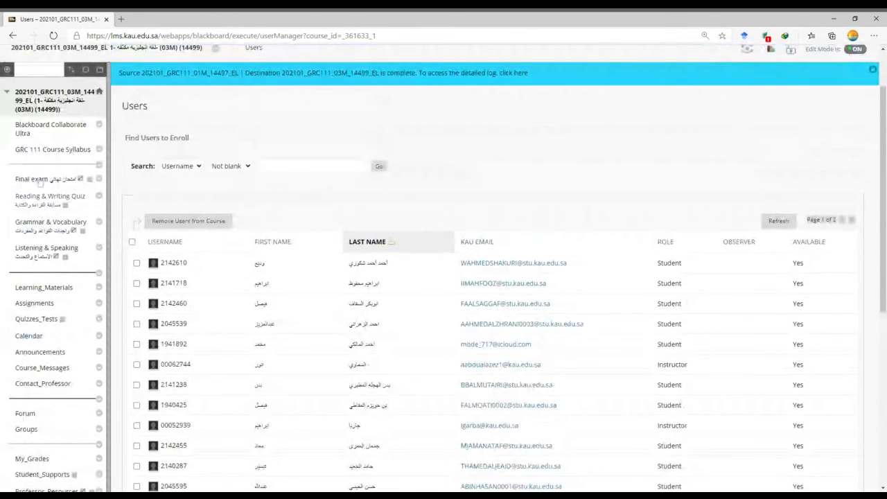
click(50, 129)
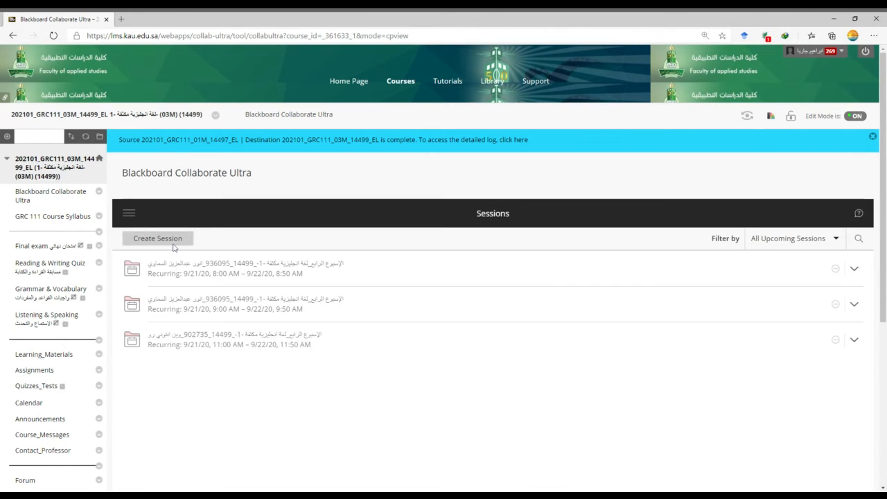
Open the recurring 8:00 AM session for editing and examine its event details, including schedule, repeat pattern and early entry.
click(837, 269)
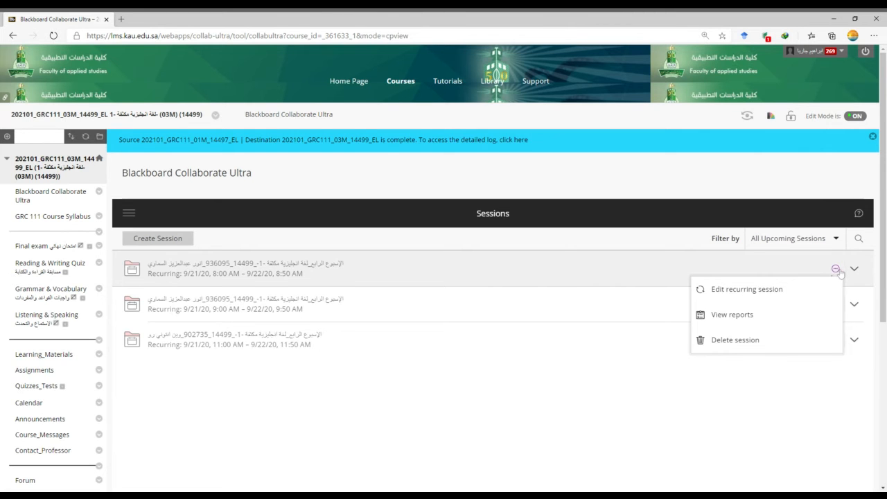
click(735, 291)
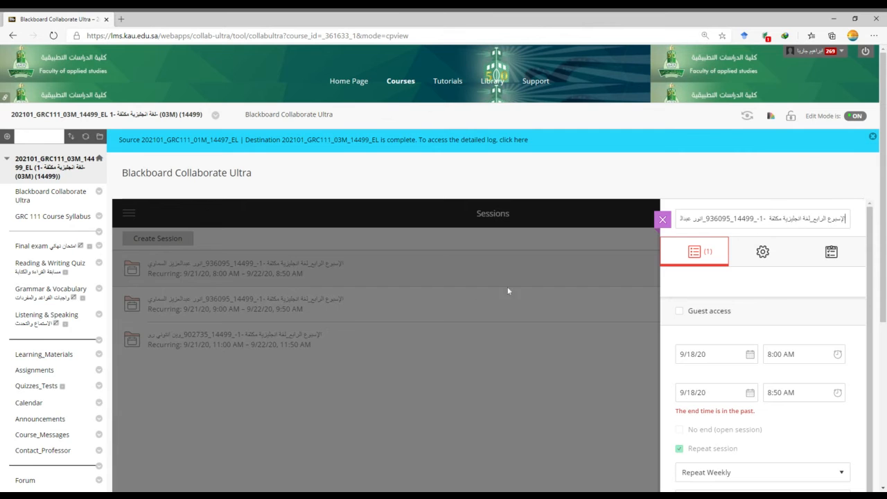
scroll(768, 293, down, 2)
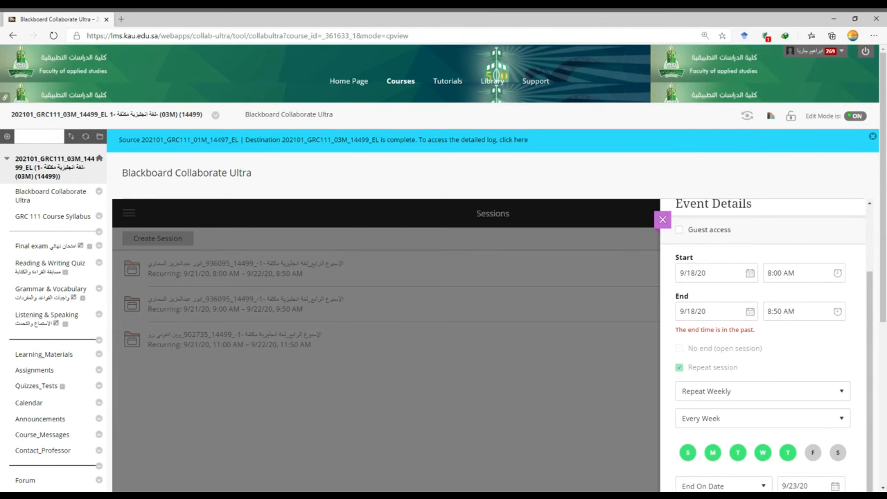
scroll(443, 269, down, 2)
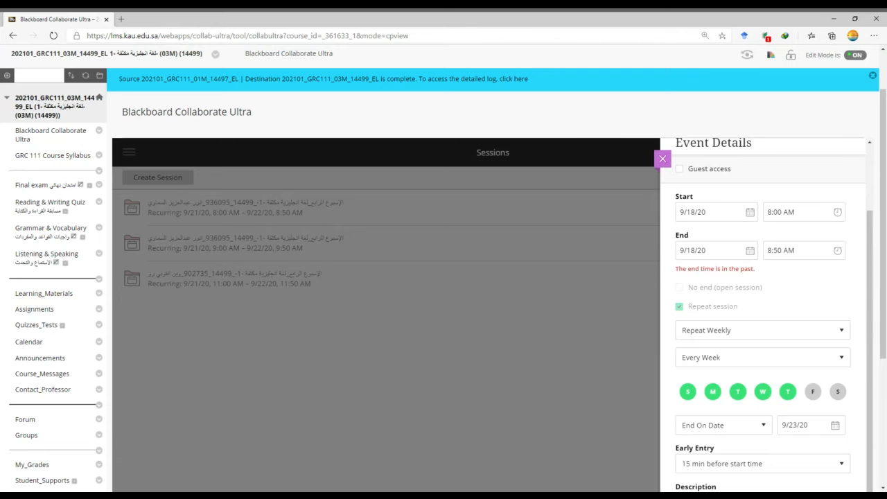
scroll(443, 268, down, 3)
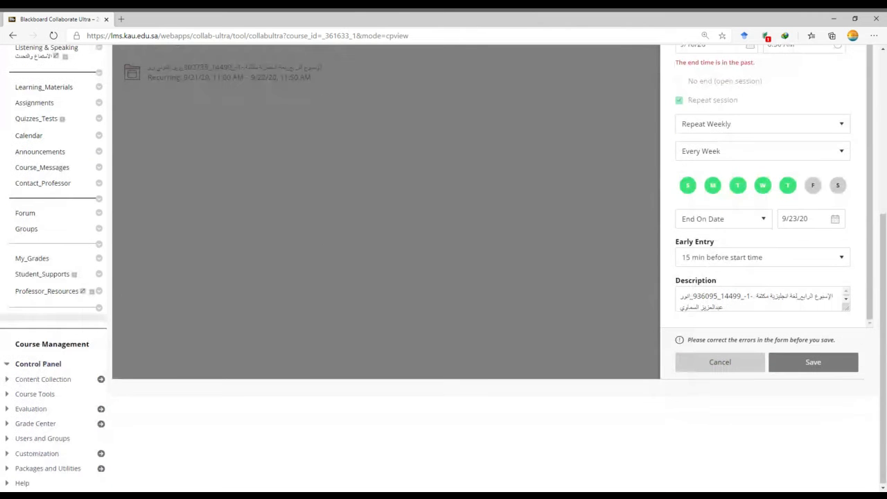
scroll(767, 208, up, 5)
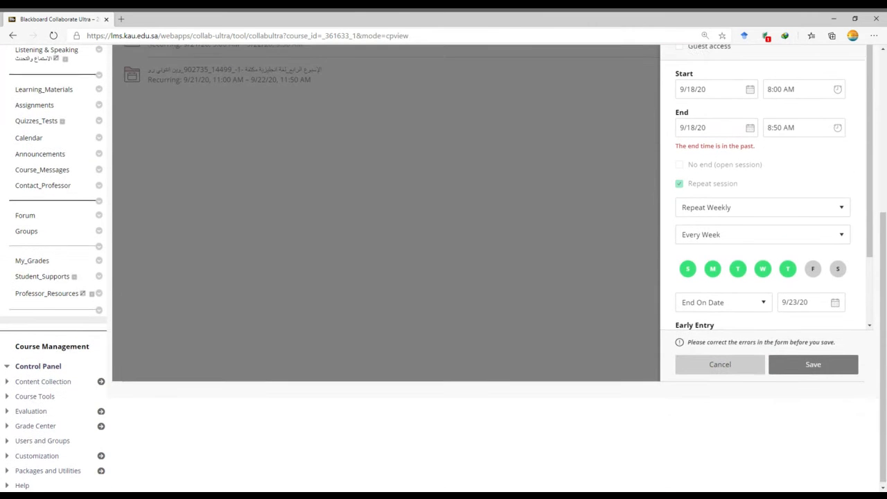
scroll(762, 194, up, 3)
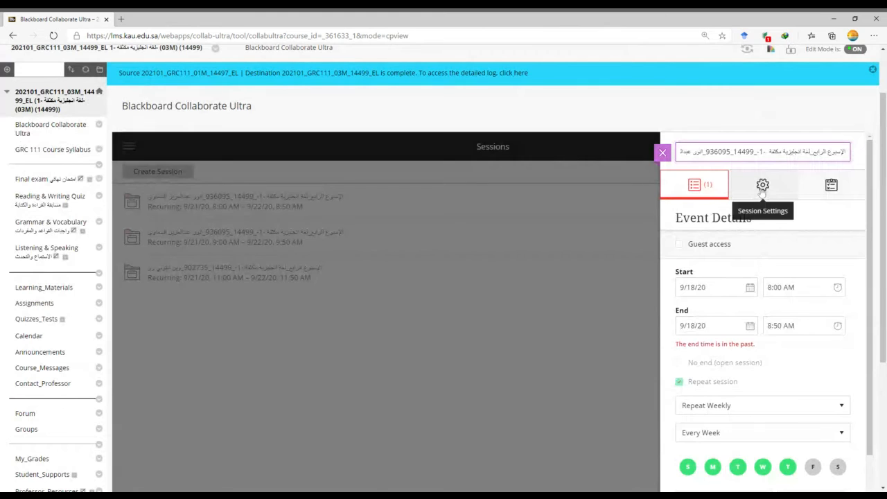
Examine the session settings for attendee role, recording, participant permissions, private chat and profanity filter.
click(762, 186)
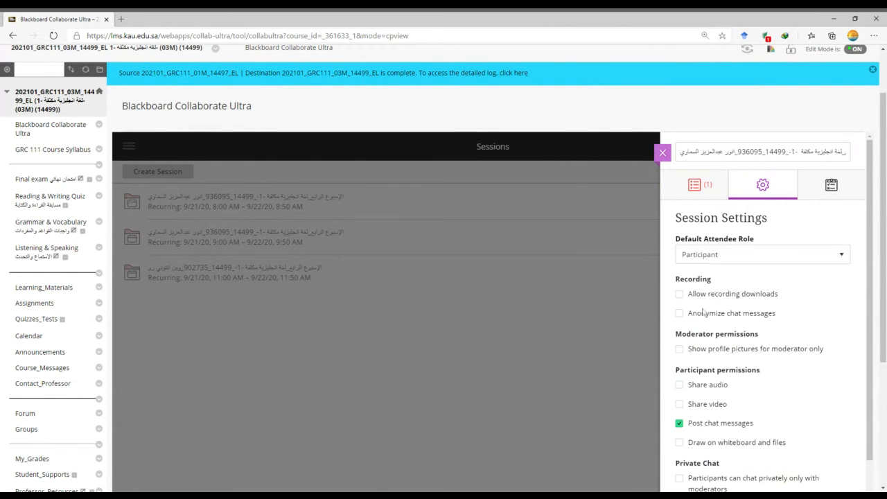
scroll(706, 326, down, 3)
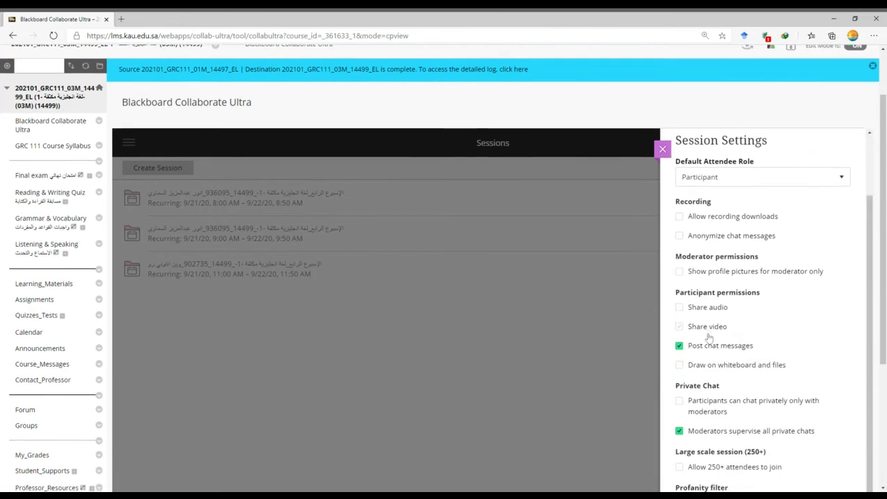
scroll(709, 338, down, 1)
scroll(708, 338, down, 3)
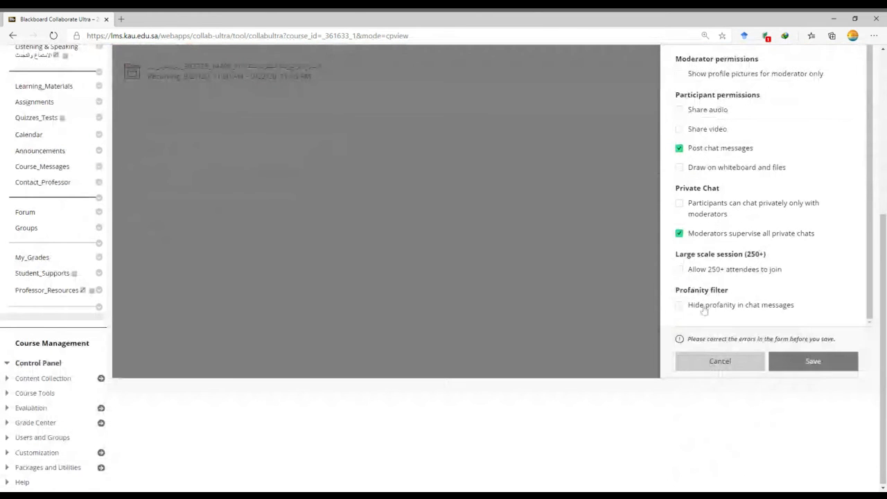
scroll(704, 311, up, 6)
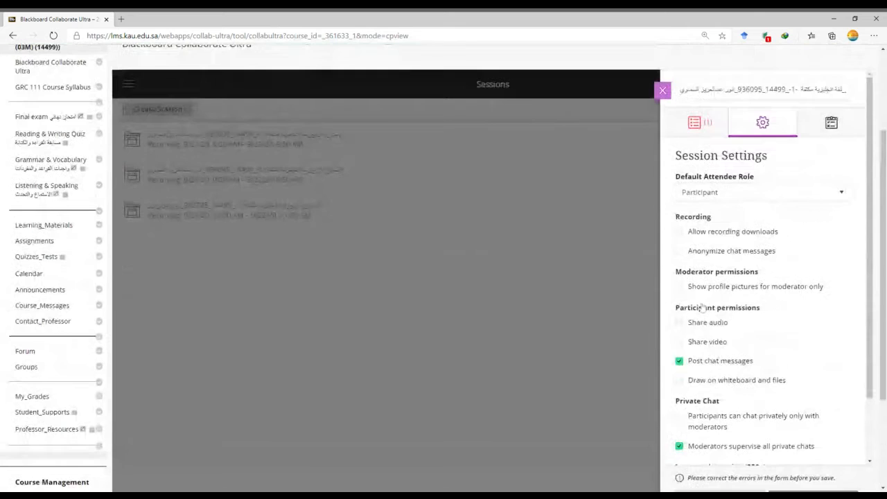
scroll(703, 309, up, 3)
Set the required time in session to 80% in the recurring session's attendance reporting.
click(820, 254)
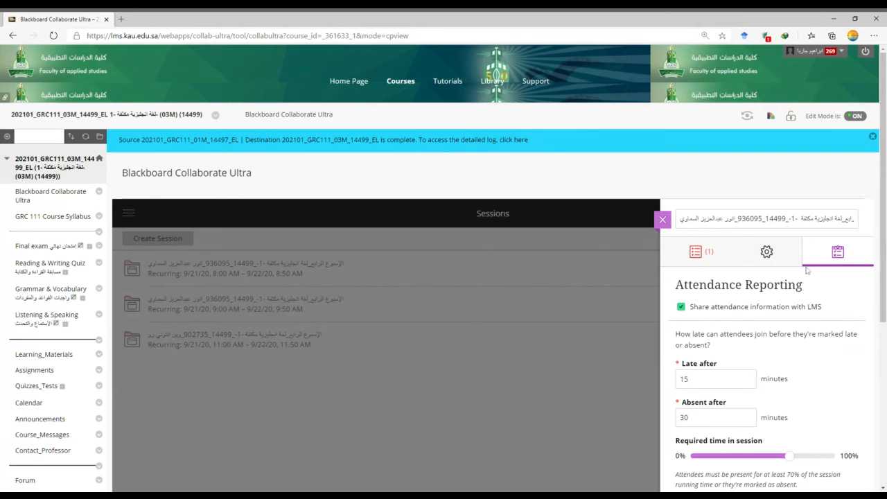
scroll(712, 328, down, 1)
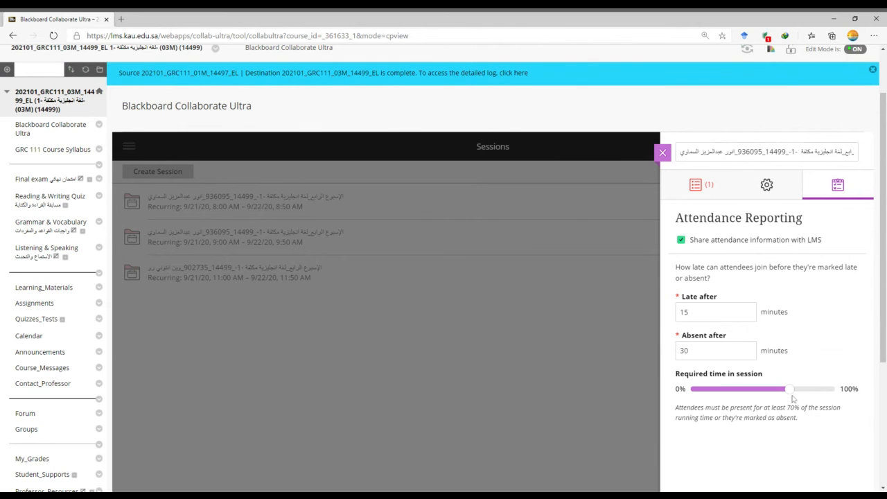
drag(791, 394, 807, 393)
scroll(756, 266, down, 3)
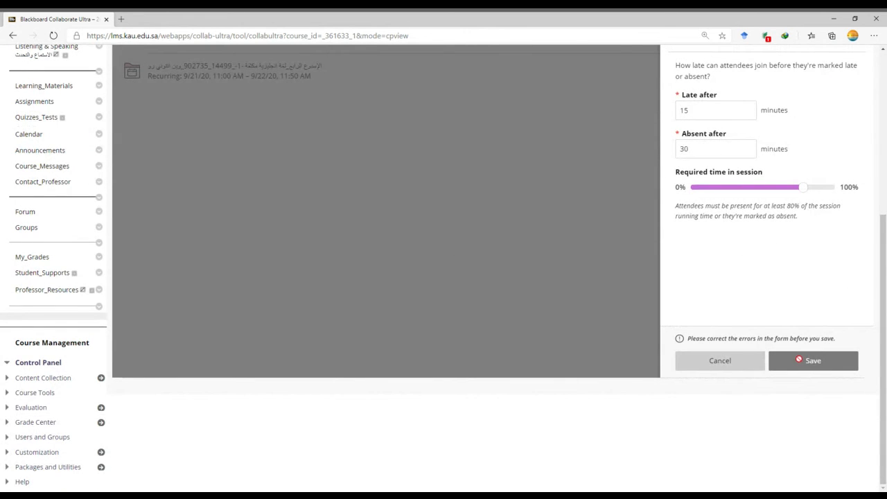
Recheck the recurring session's event details and return to its attendance reporting options.
scroll(472, 250, up, 5)
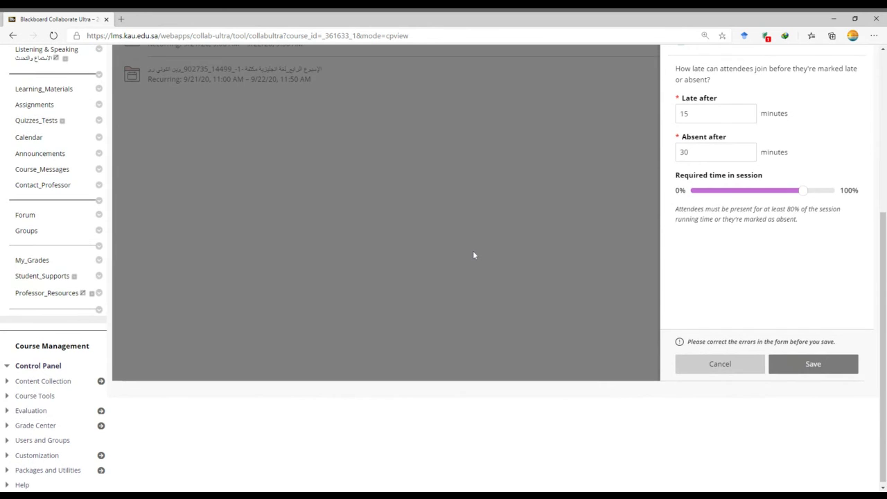
click(695, 191)
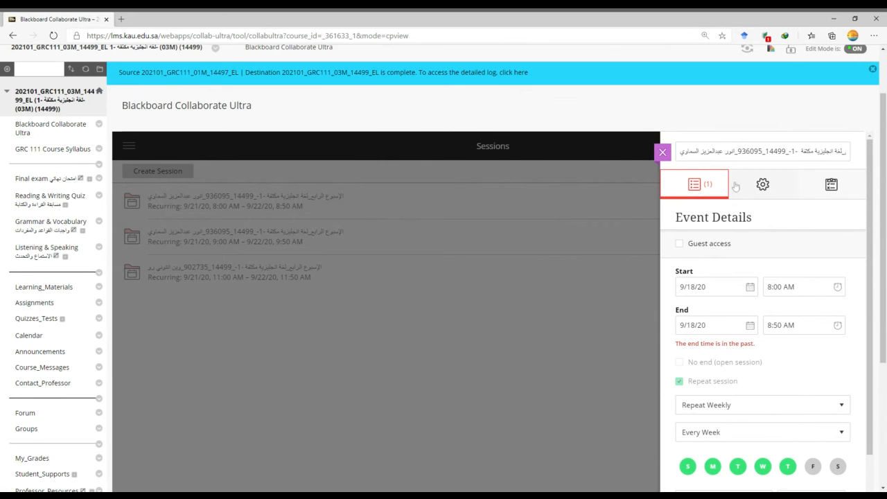
click(834, 187)
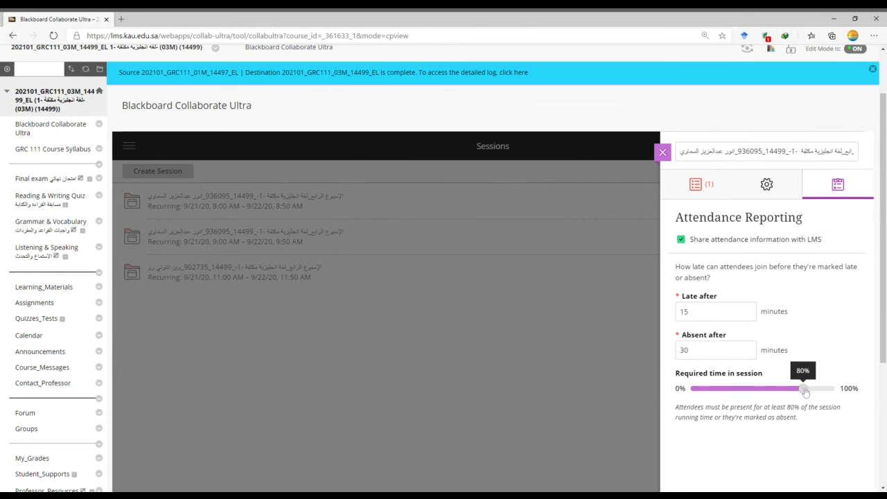
Cancel editing the recurring 8:00 AM session and discard the unsaved changes.
scroll(767, 382, down, 3)
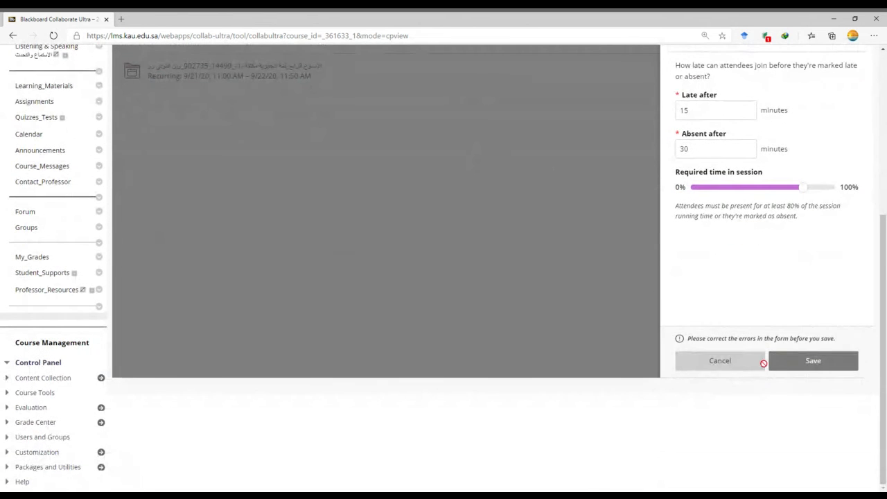
scroll(749, 367, up, 2)
scroll(748, 367, up, 1)
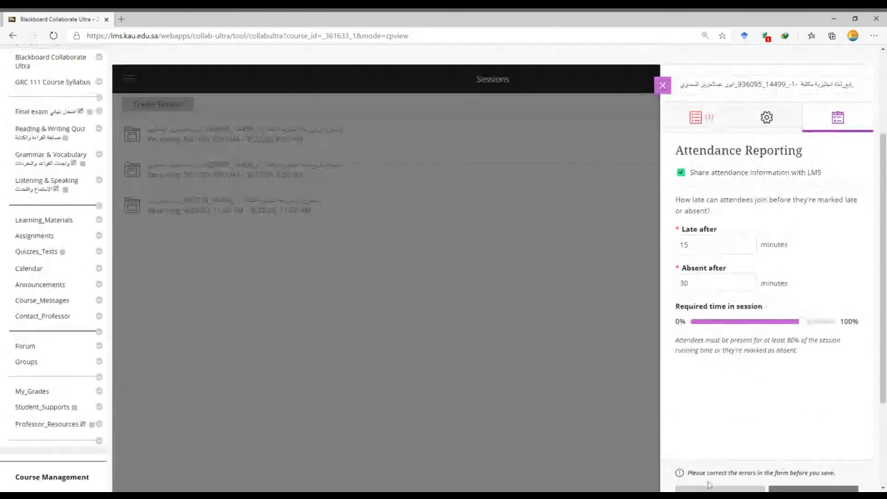
scroll(721, 423, down, 2)
click(721, 428)
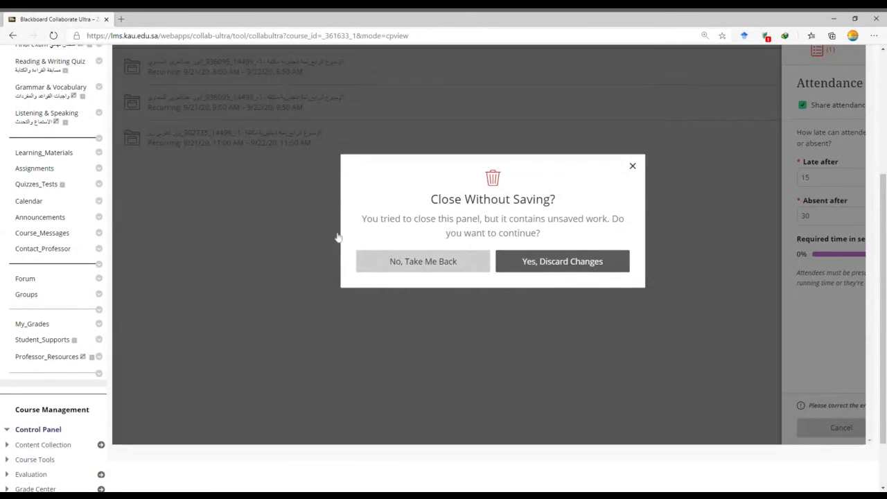
click(540, 263)
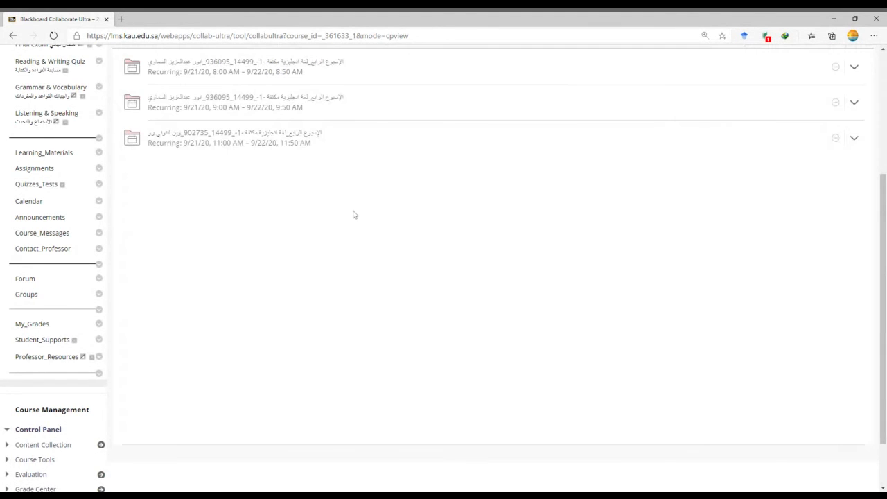
Open the course's Attendance tool from the course tools and dismiss the error dialog over its grade settings.
scroll(353, 214, up, 1)
scroll(354, 213, up, 2)
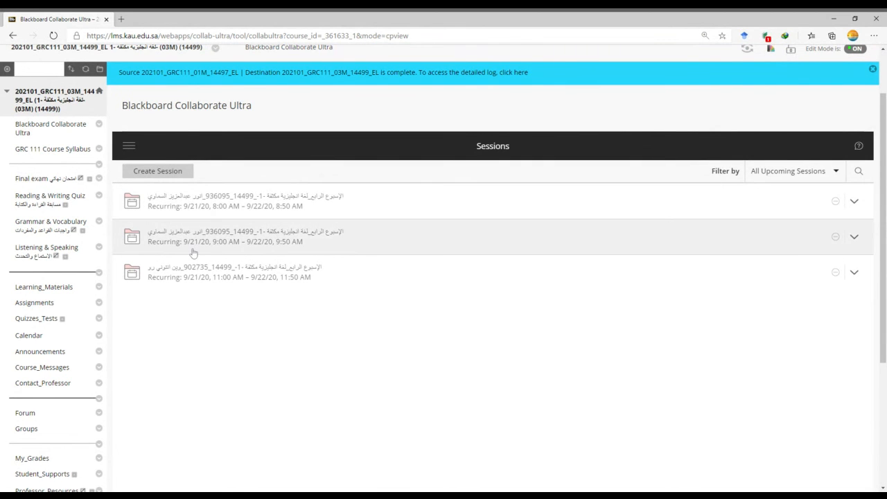
click(7, 91)
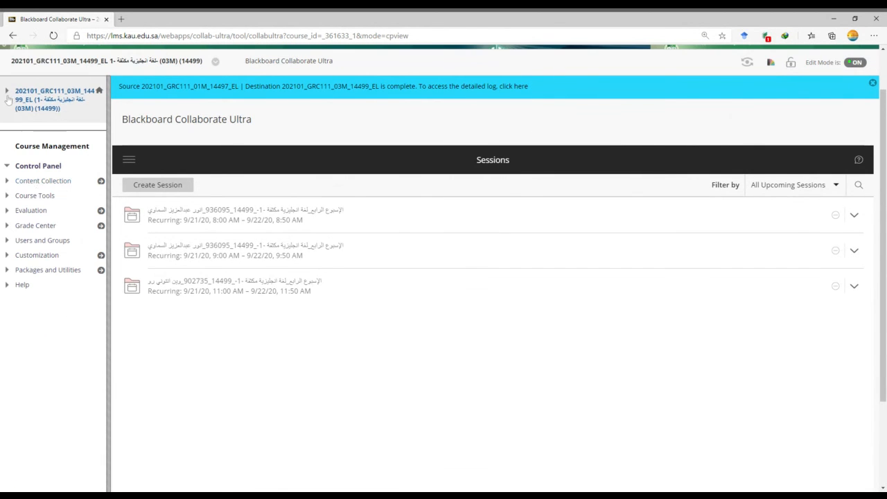
click(25, 197)
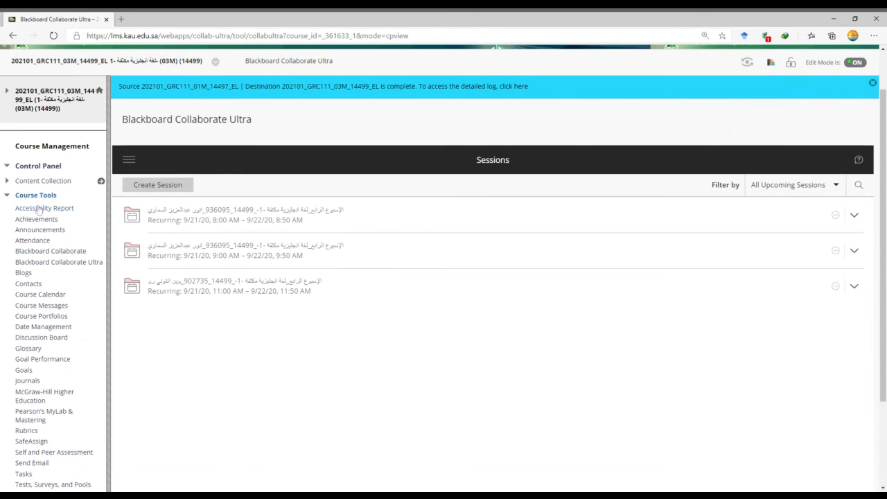
click(28, 241)
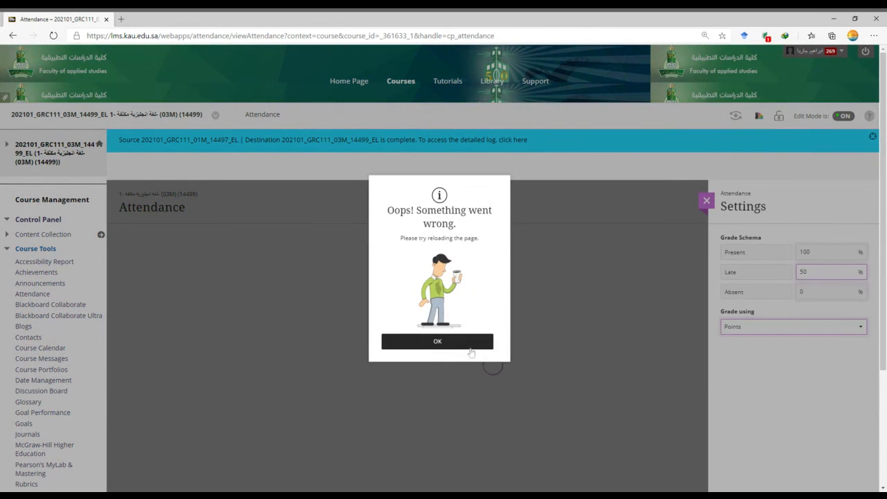
click(459, 341)
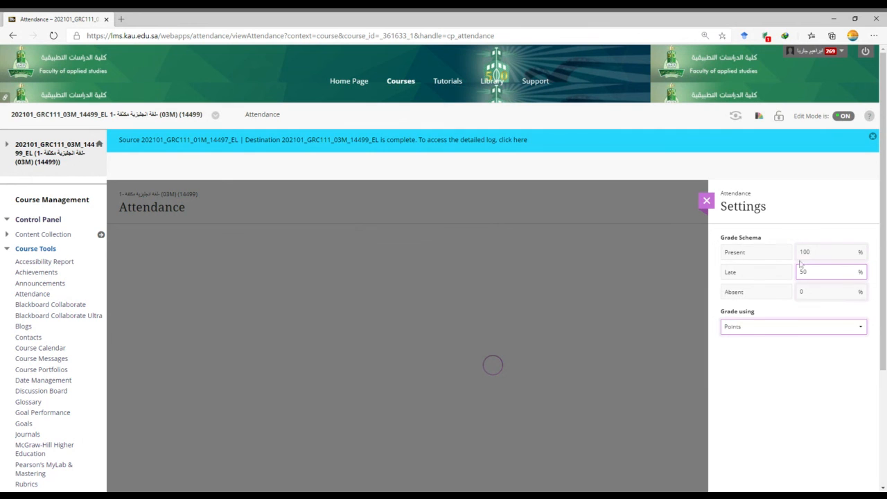
click(759, 340)
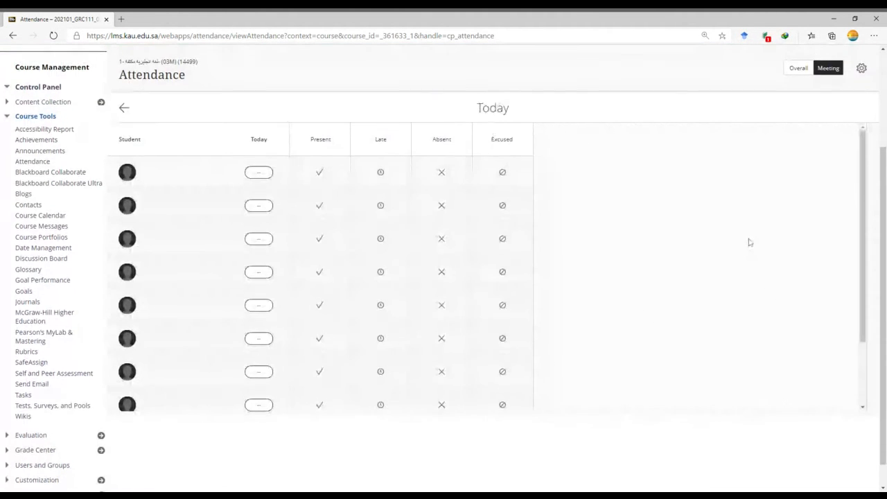
Look through the student list in today's attendance meeting, with its Present, Late, Absent and Excused marks.
scroll(759, 251, down, 1)
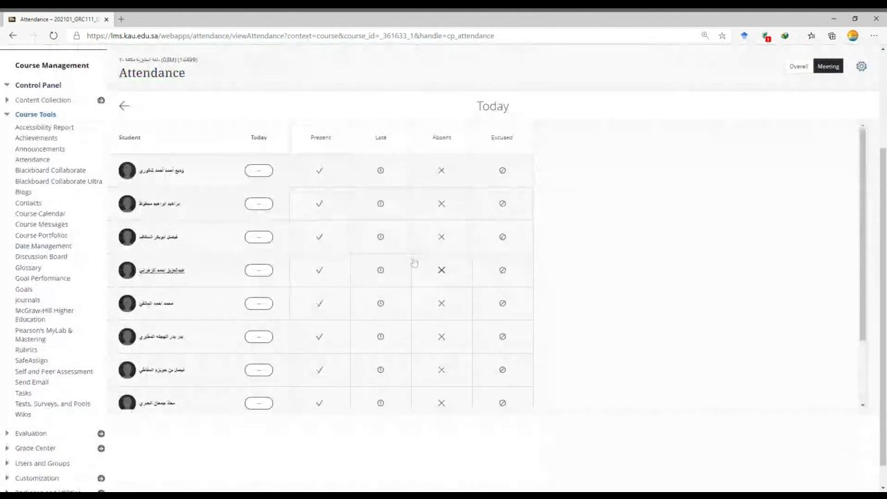
scroll(777, 201, down, 2)
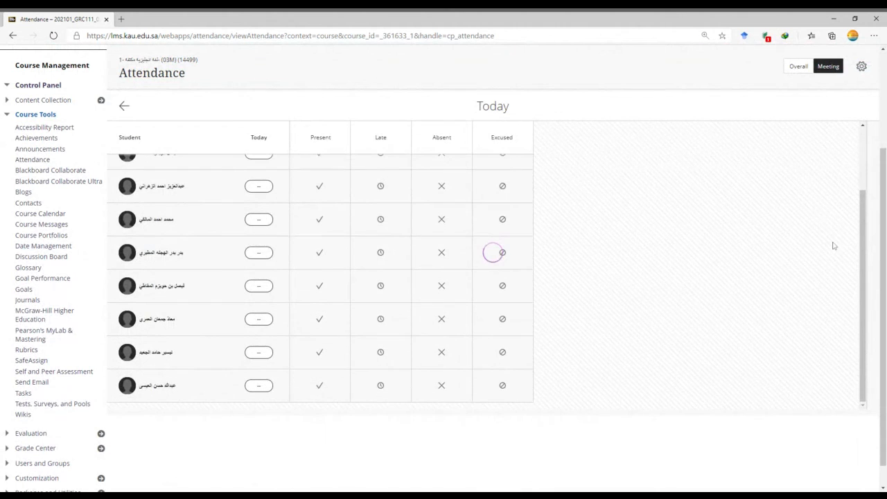
scroll(188, 224, up, 5)
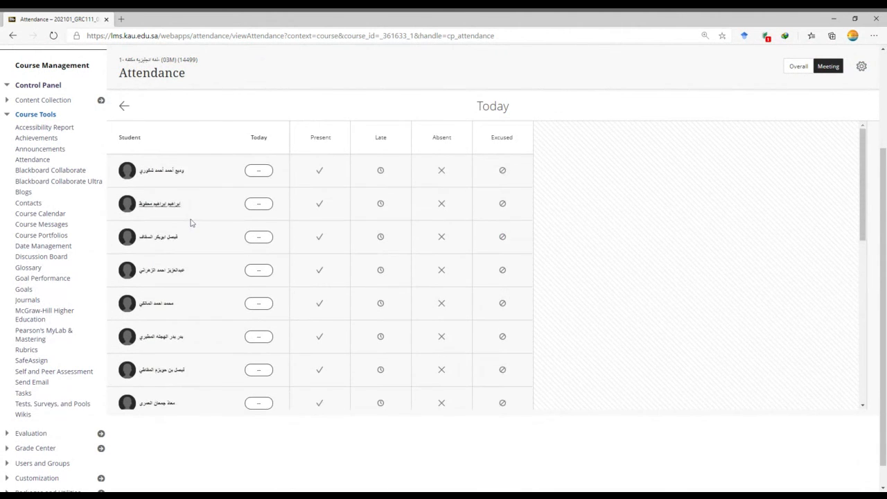
scroll(409, 297, down, 5)
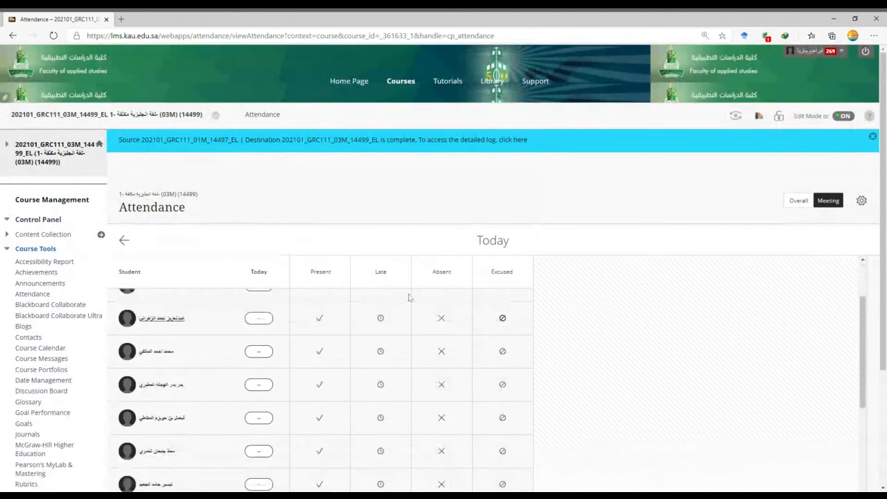
scroll(491, 386, down, 3)
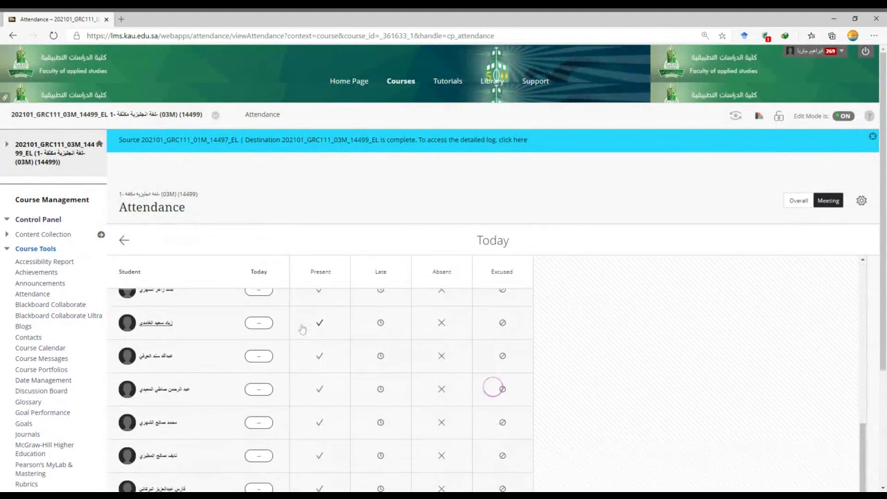
scroll(313, 325, down, 3)
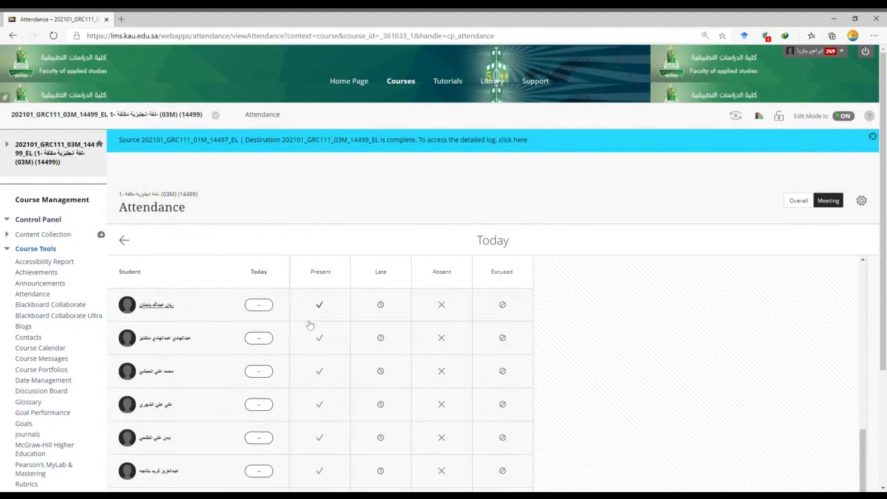
Go to yesterday's 11:00 AM session attendance, review the students' marks and show the bulk option for Absent.
click(124, 241)
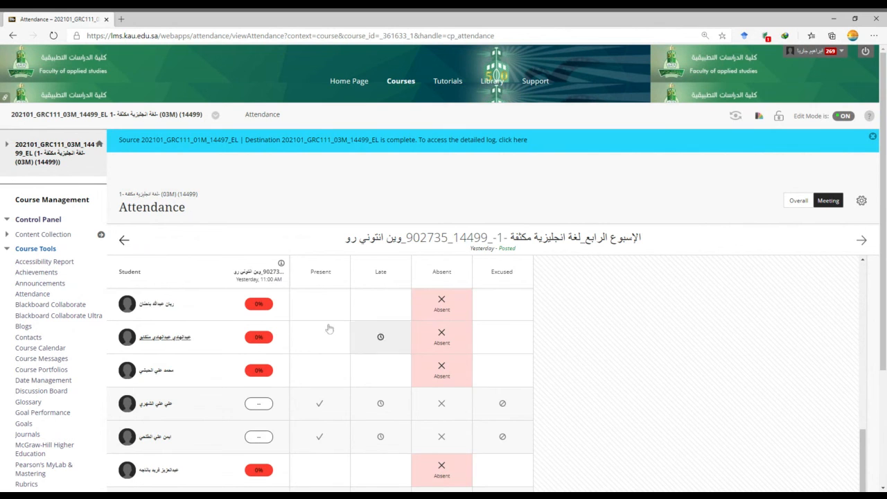
scroll(392, 305, up, 3)
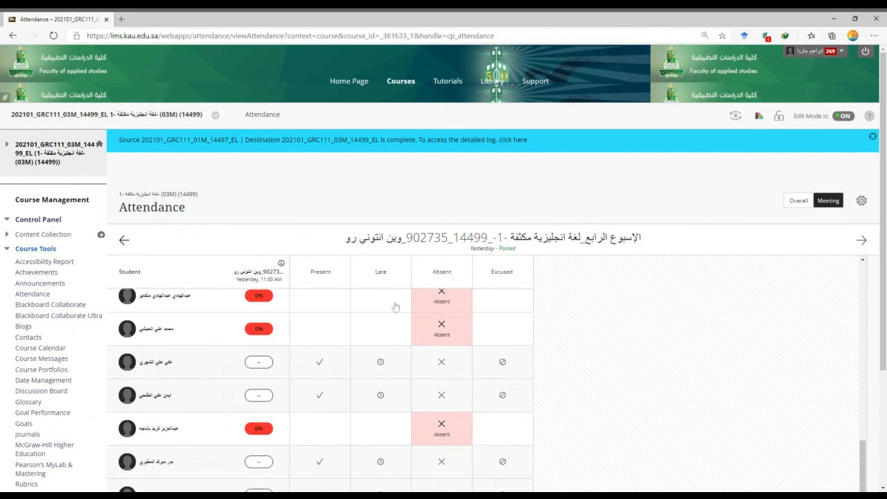
click(442, 276)
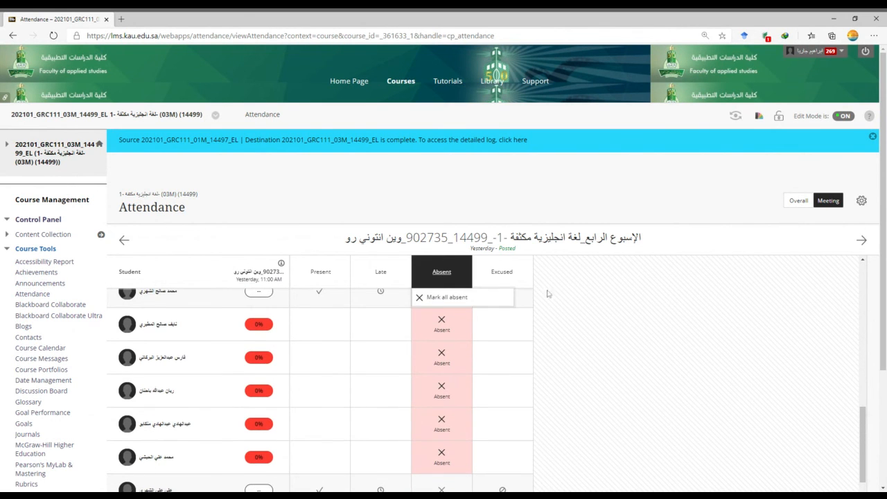